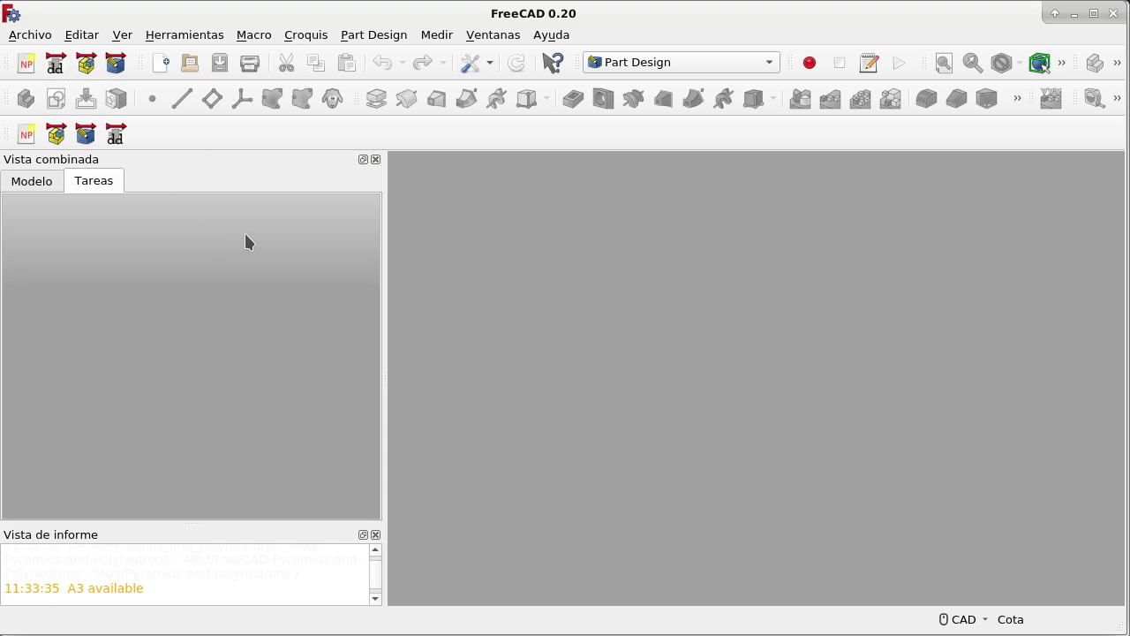
Step: In FreeCAD's Vista combinada panel, switch to the Modelo tab to show the model tree and properties
left_click(37, 190)
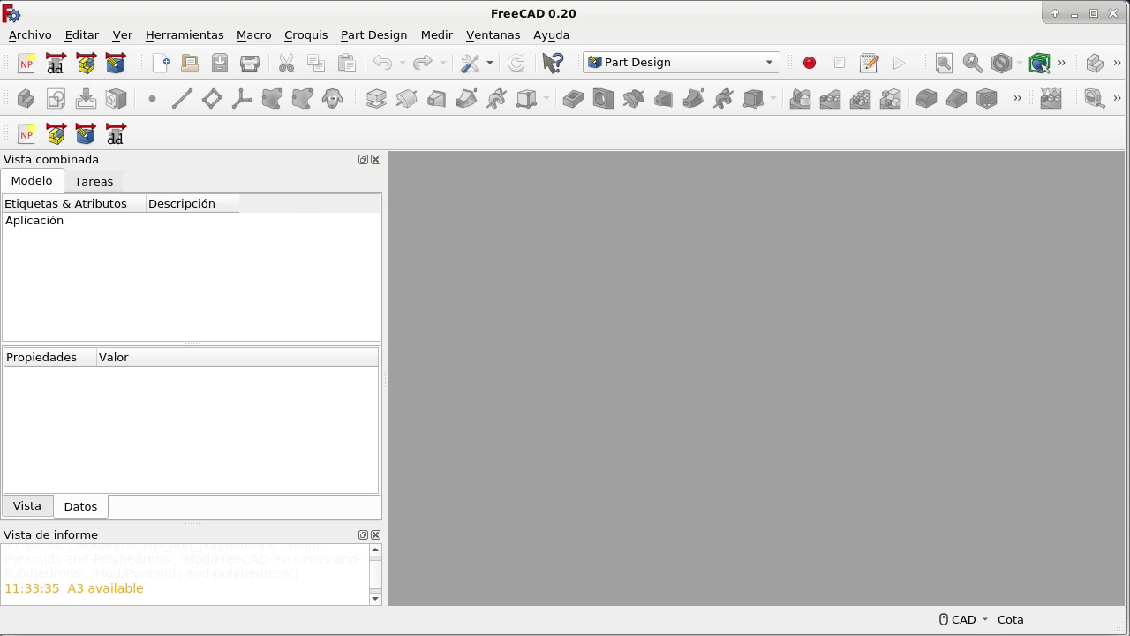
Step: Switch to Firefox's 'Artwork - FreeCAD Documentation' tab and scroll to its workbench icon gallery
key("alt+Tab")
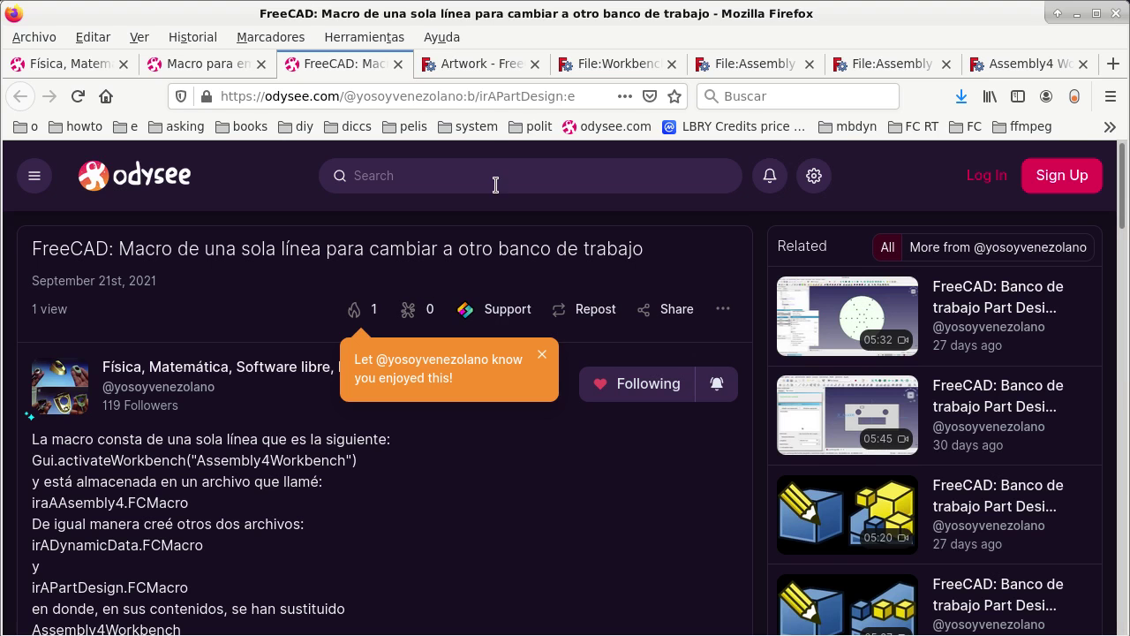
left_click(482, 65)
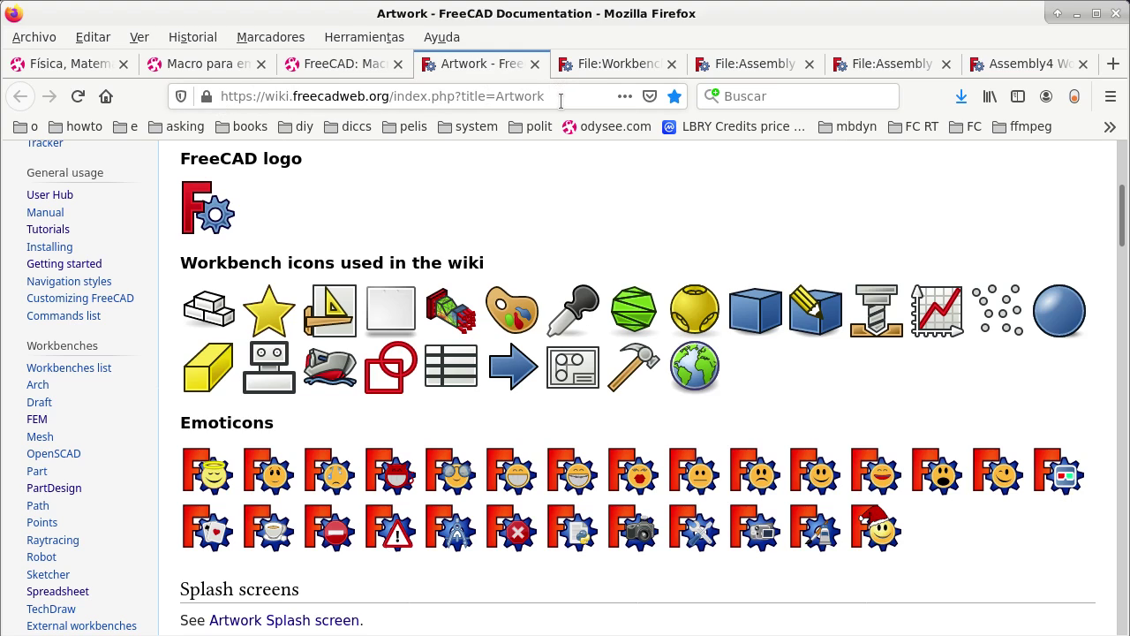
scroll(594, 327, "down", 5)
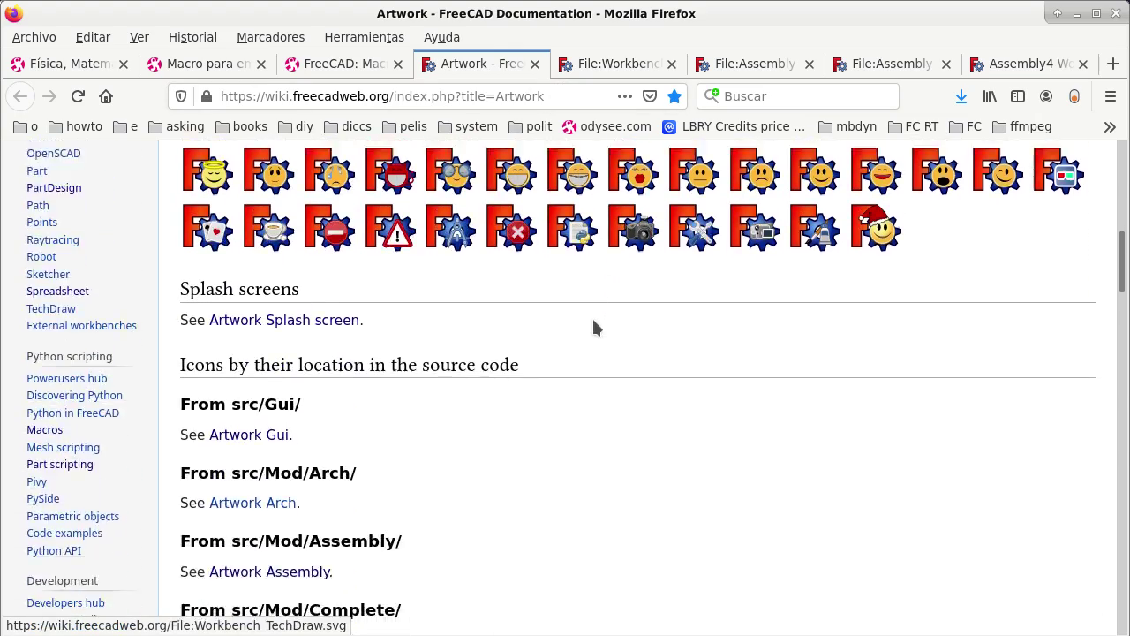
scroll(592, 326, "down", 1)
scroll(590, 323, "down", 4)
scroll(586, 319, "down", 4)
scroll(581, 318, "down", 4)
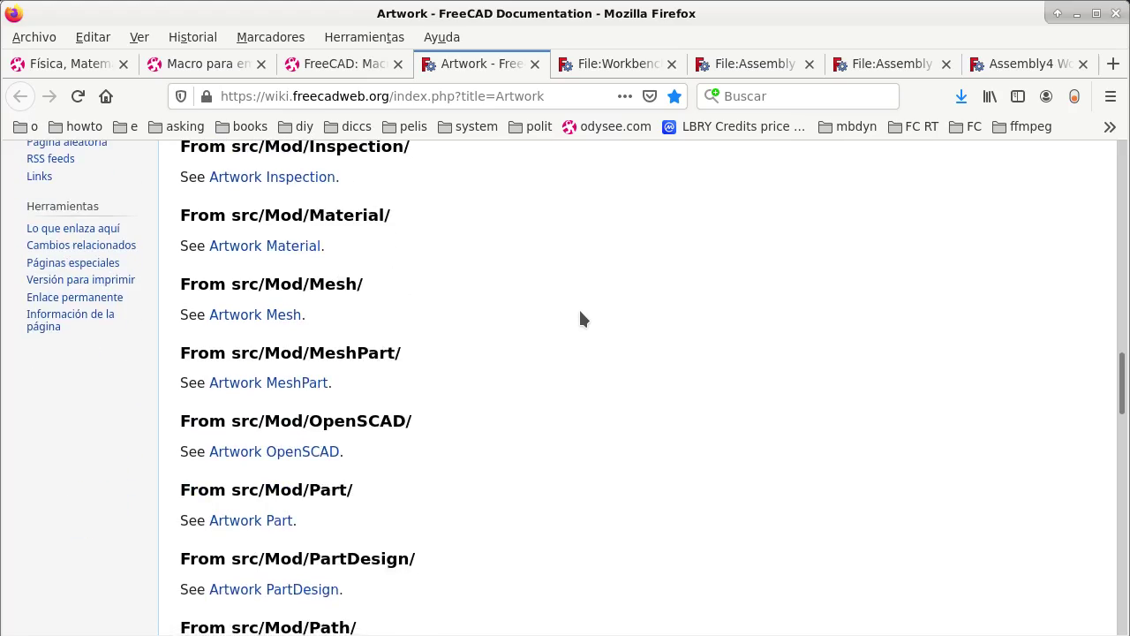
scroll(581, 318, "up", 7)
scroll(556, 327, "up", 3)
scroll(505, 358, "up", 2)
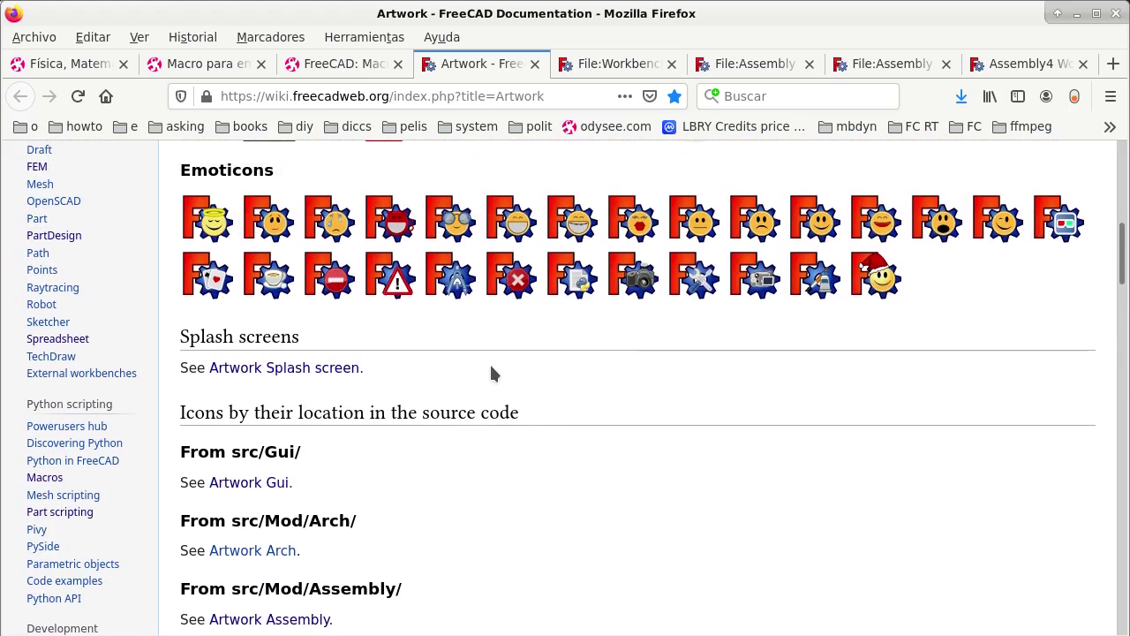
scroll(521, 343, "down", 5)
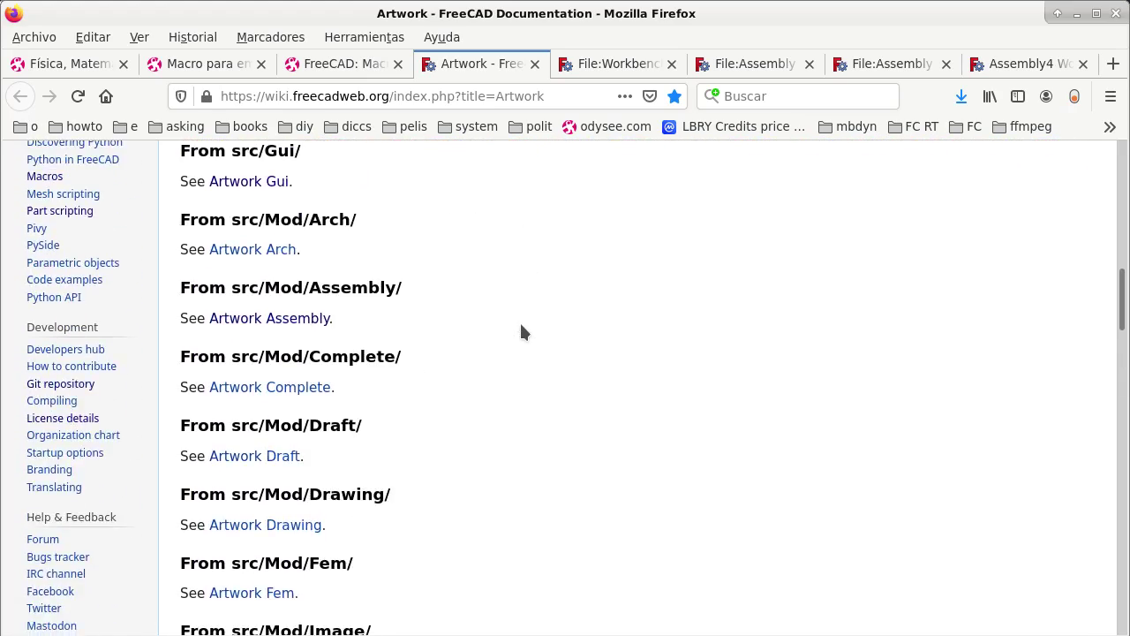
scroll(521, 335, "down", 5)
scroll(508, 323, "down", 7)
scroll(494, 302, "down", 4)
scroll(490, 298, "down", 7)
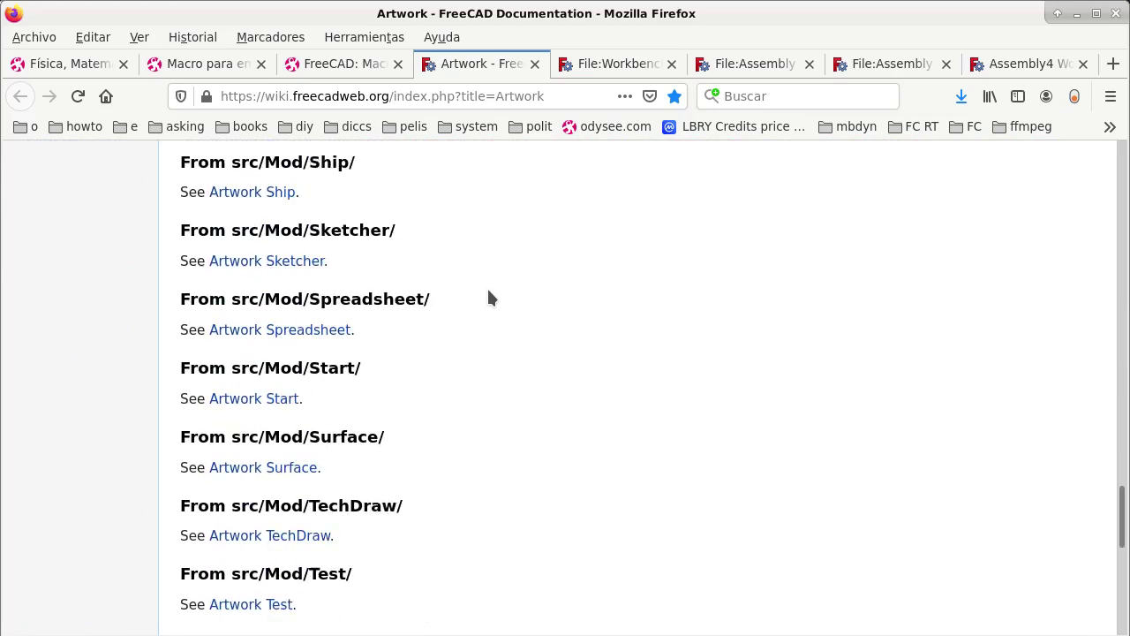
scroll(488, 298, "up", 3)
scroll(487, 297, "up", 9)
scroll(487, 297, "up", 8)
scroll(487, 296, "up", 7)
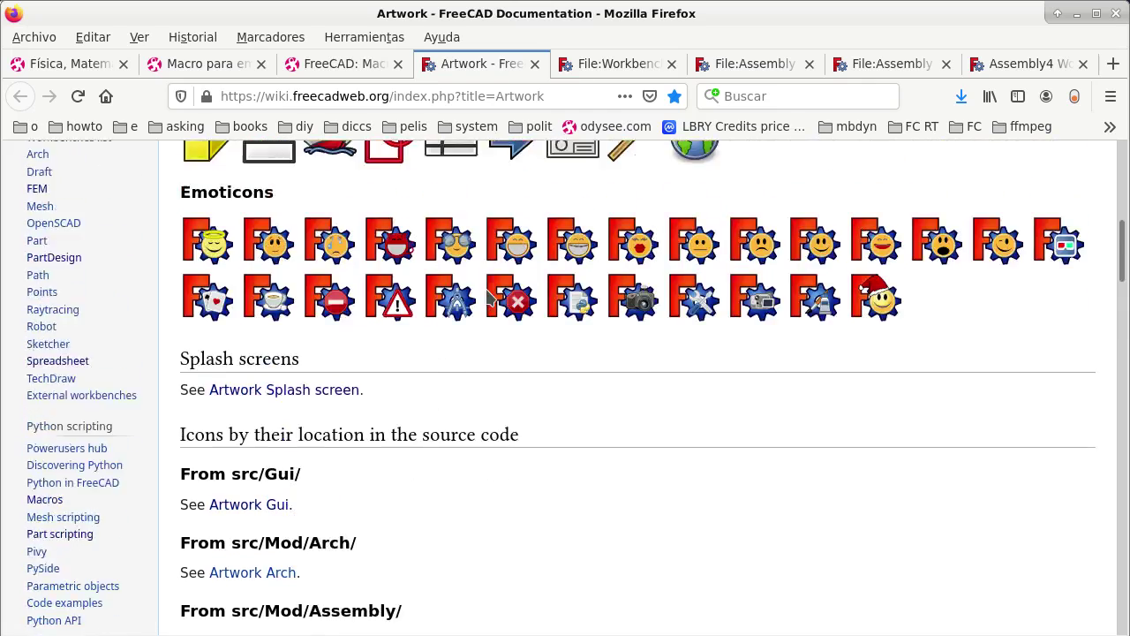
scroll(486, 295, "up", 7)
scroll(513, 289, "up", 2)
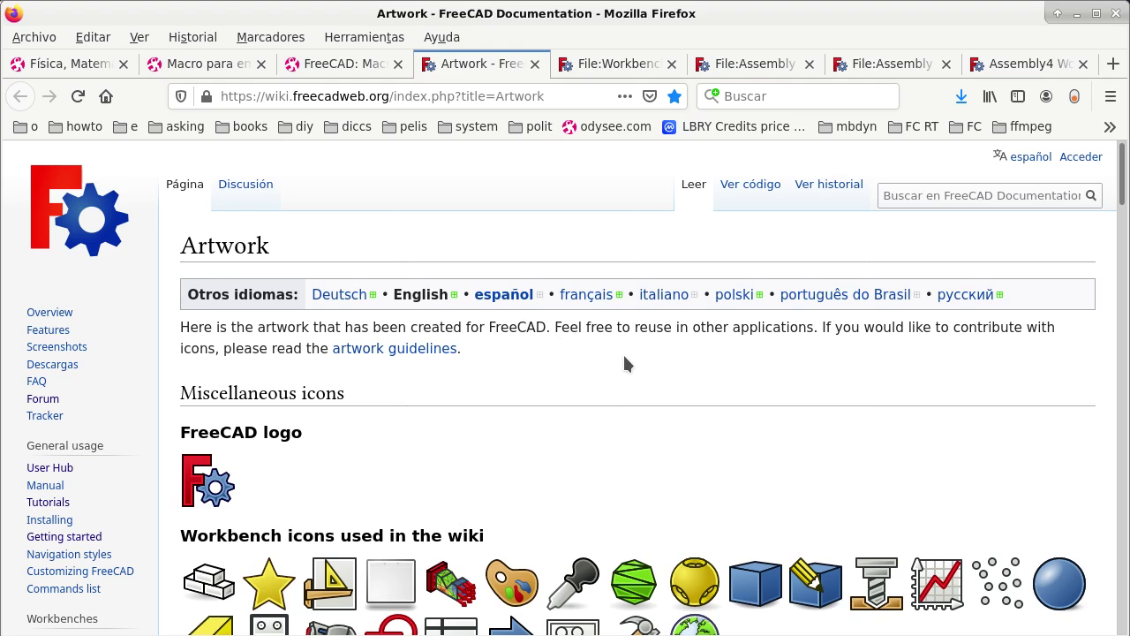
scroll(624, 362, "down", 3)
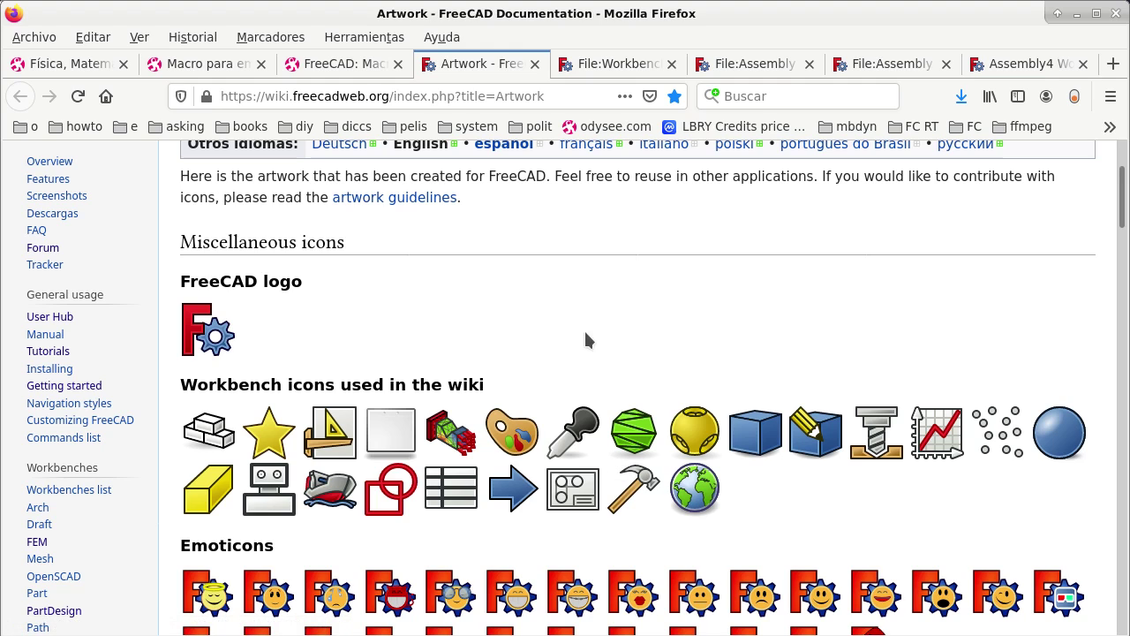
Step: View the File:Workbench PartDesign.svg wiki page and its icon
left_click(598, 76)
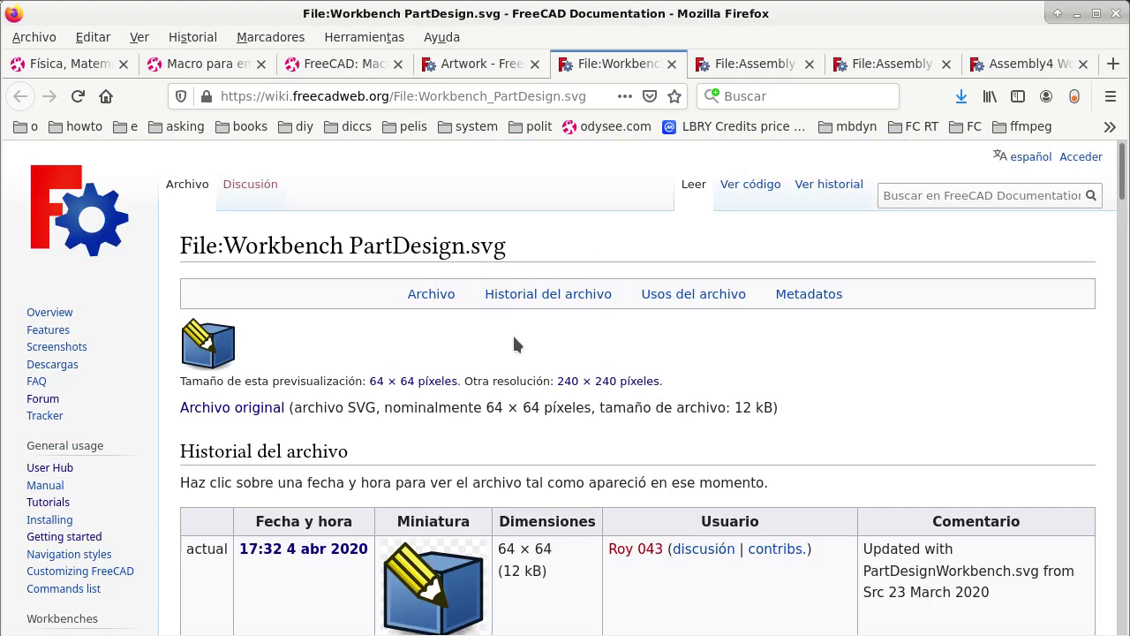
scroll(476, 447, "down", 2)
scroll(474, 444, "down", 2)
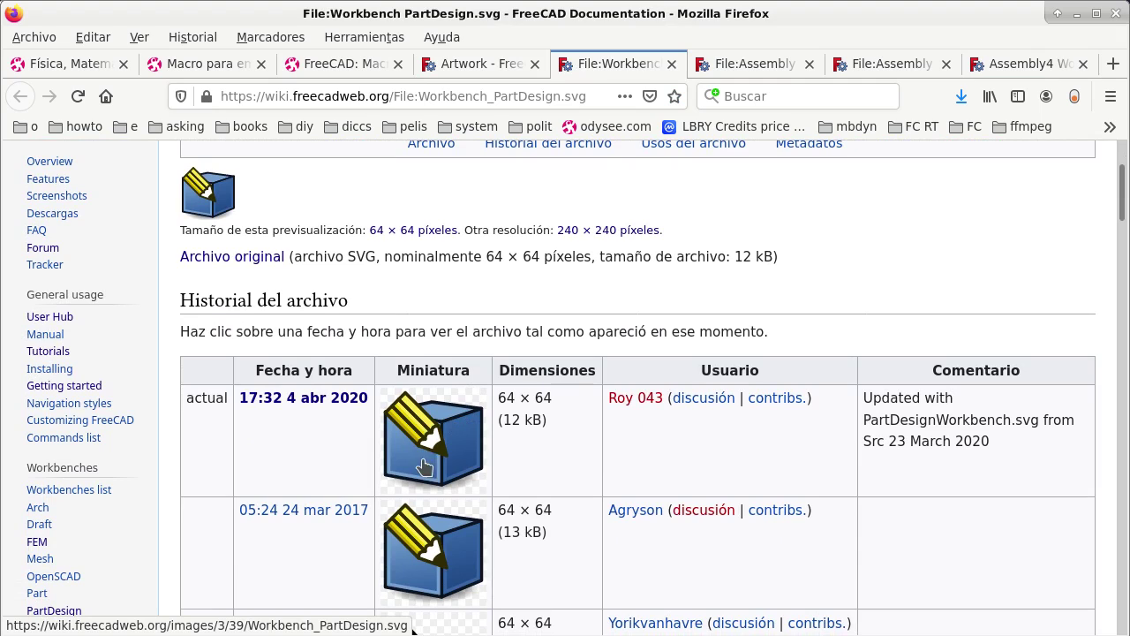
scroll(384, 304, "up", 3)
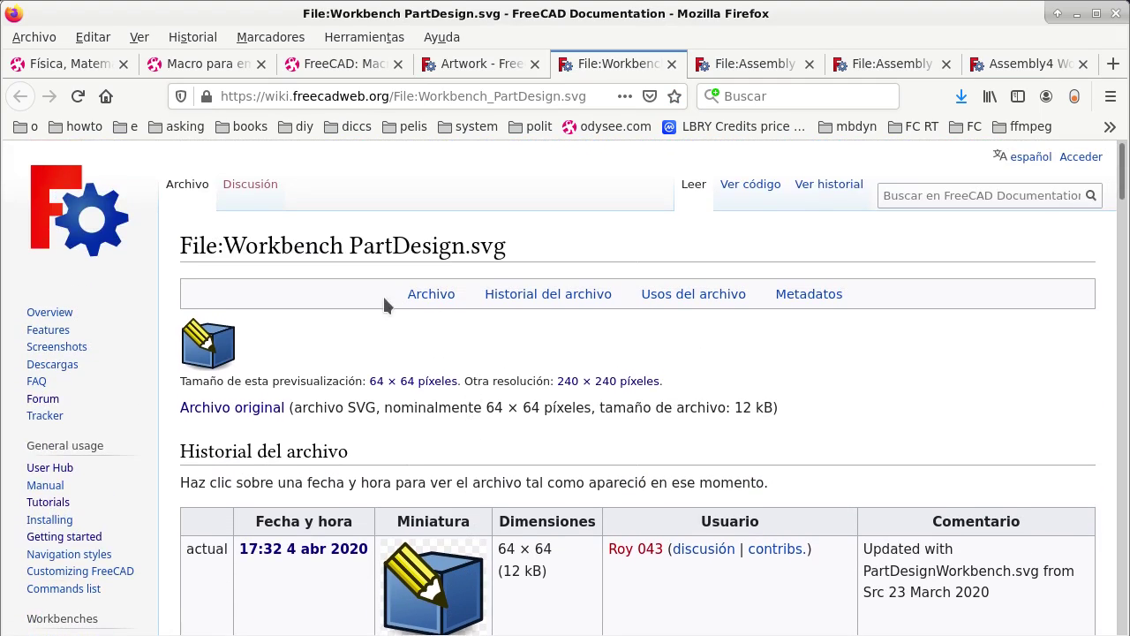
scroll(459, 494, "down", 2)
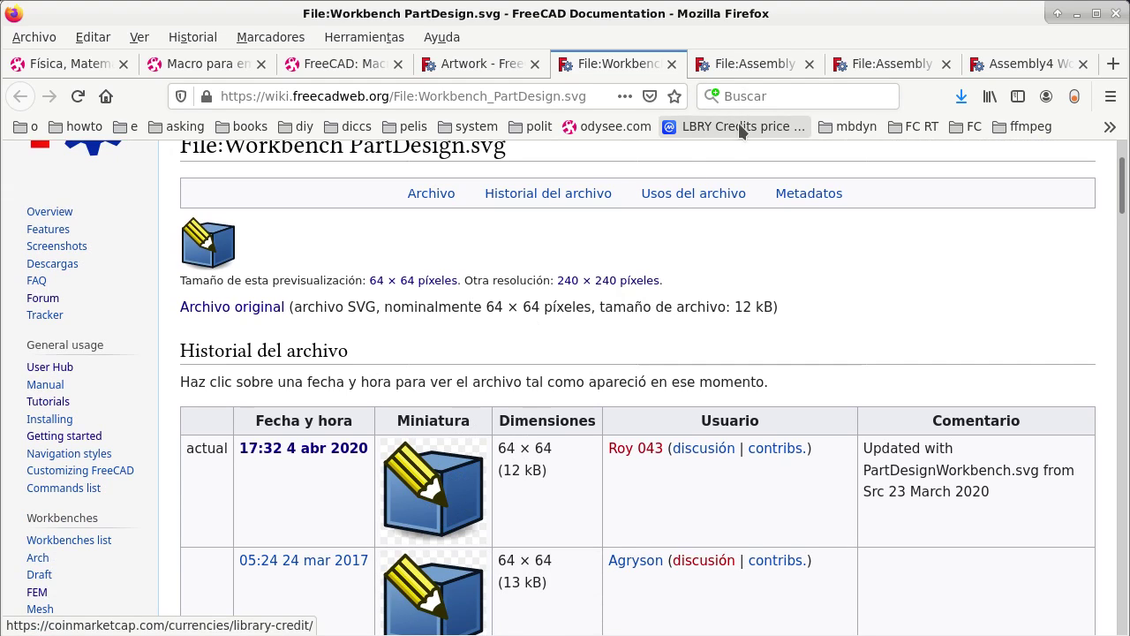
Step: Compare it with the Assembly ConstraintGeneral.svg page, ending on the second Assembly file tab
left_click(749, 65)
scroll(628, 343, "down", 3)
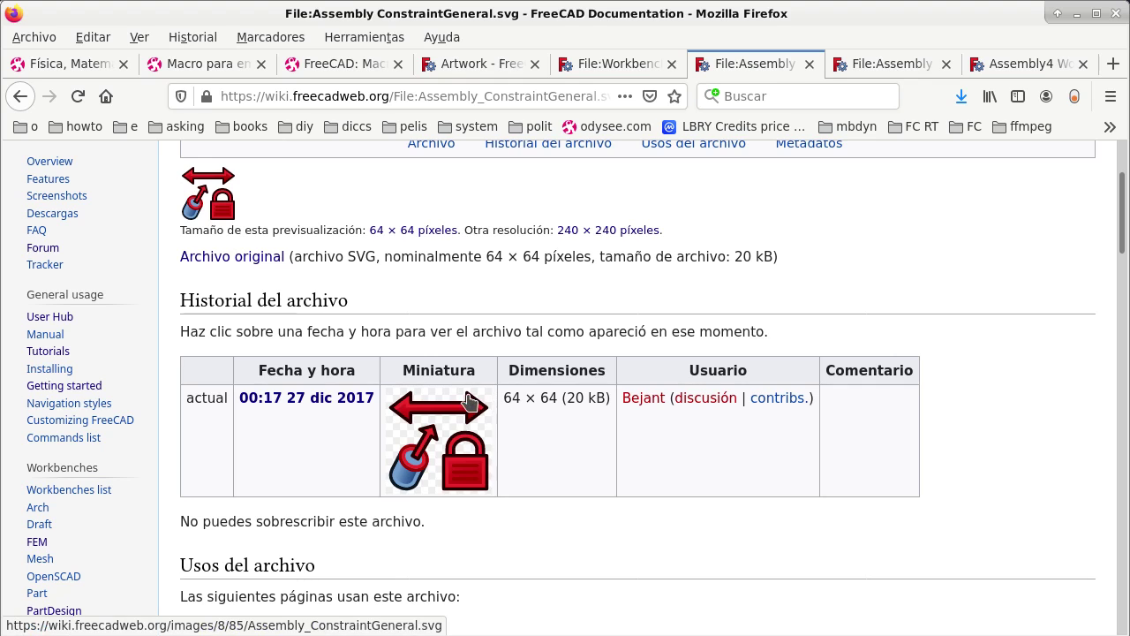
left_click(634, 70)
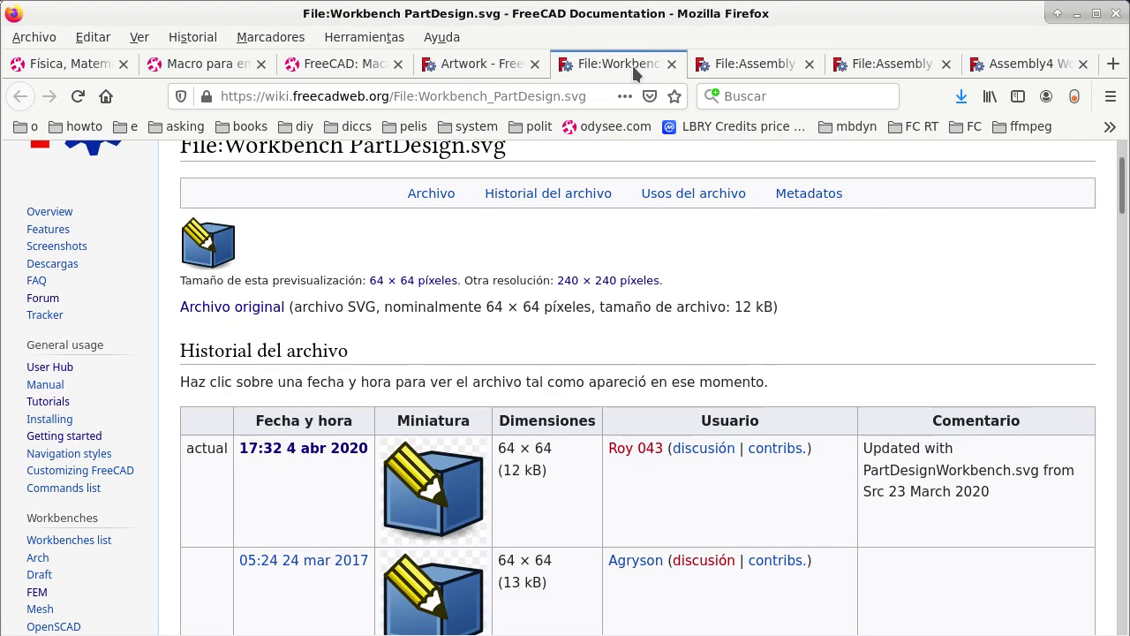
left_click(752, 69)
left_click(607, 71)
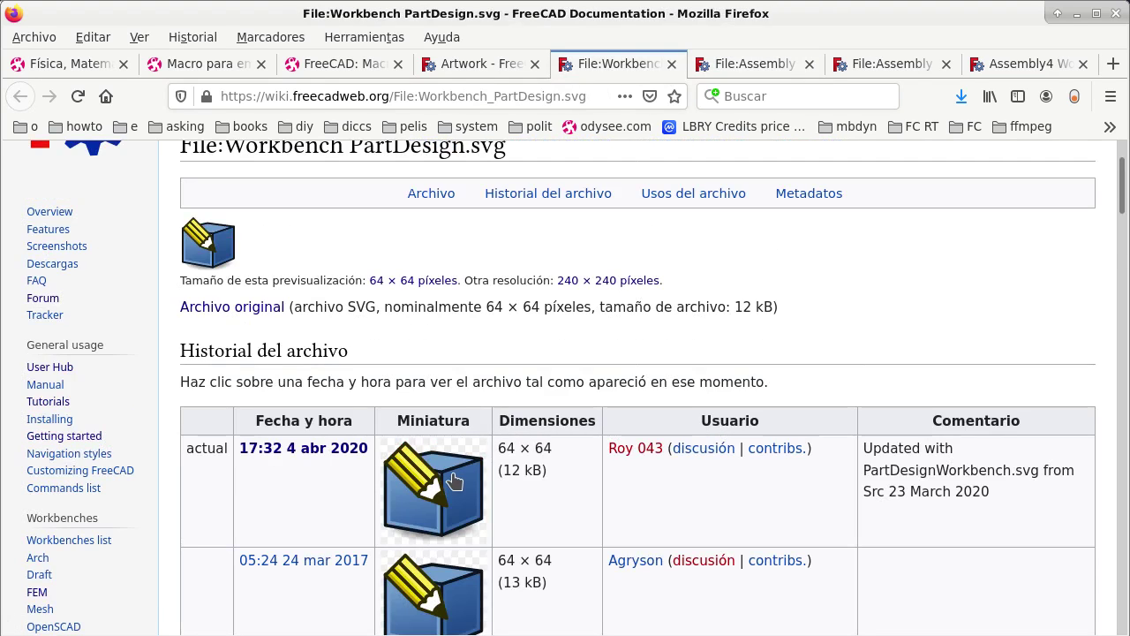
left_click(742, 71)
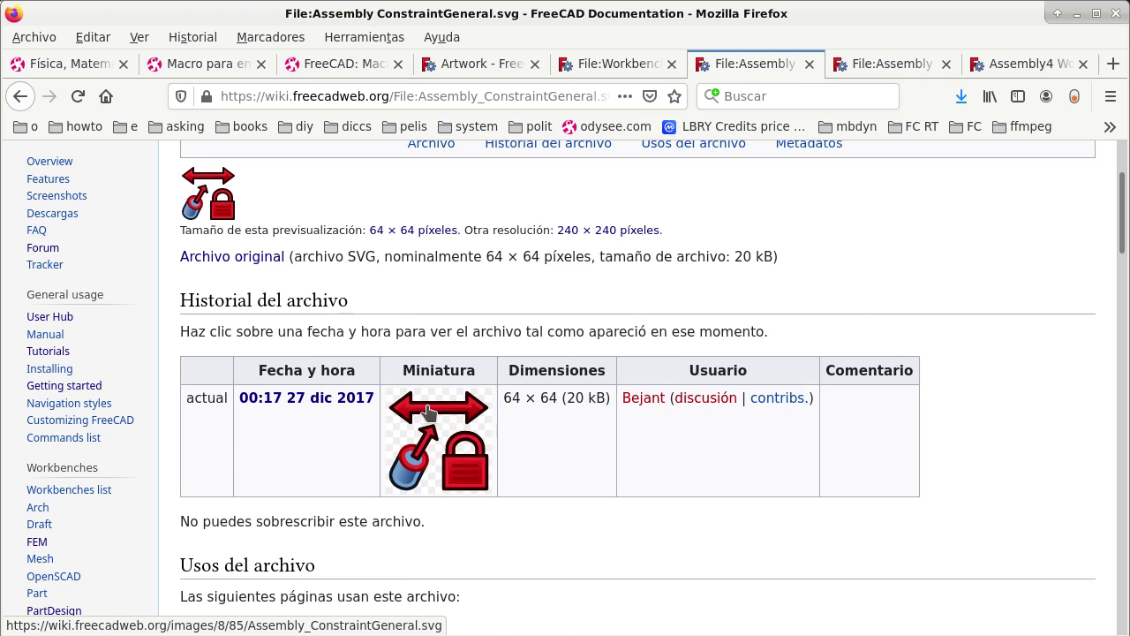
key("ctrl+shift+Tab")
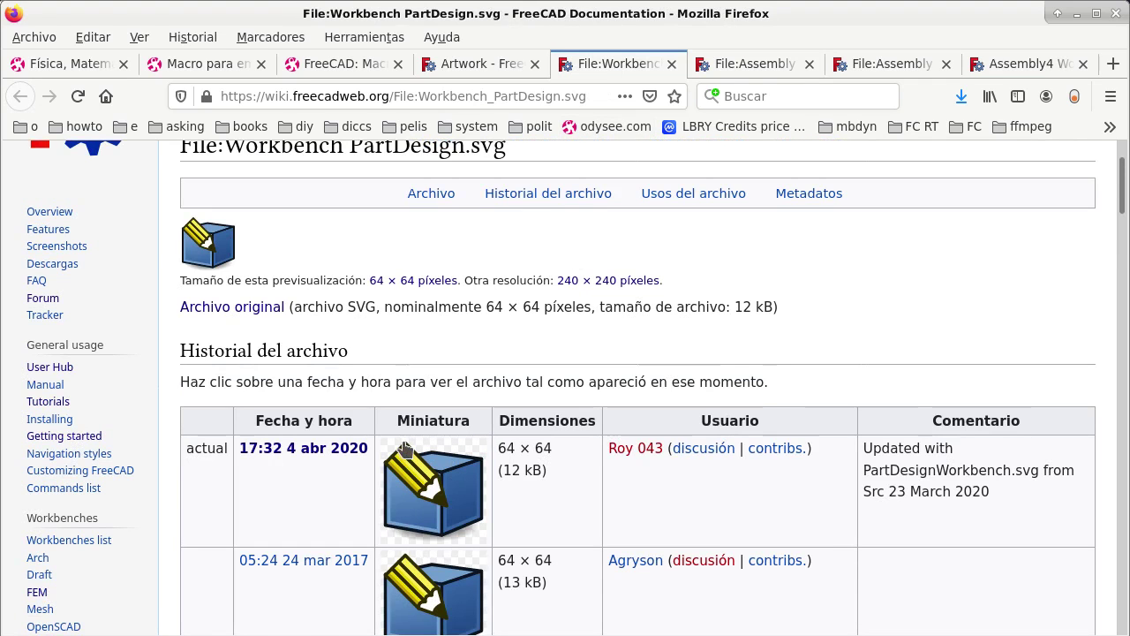
left_click(773, 67)
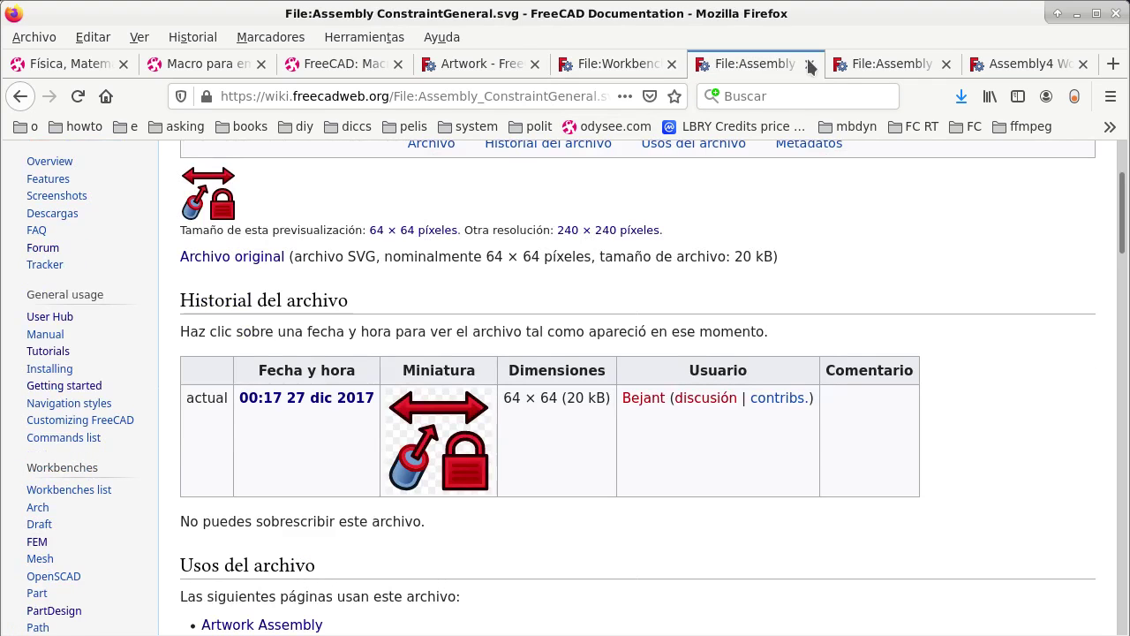
left_click(849, 67)
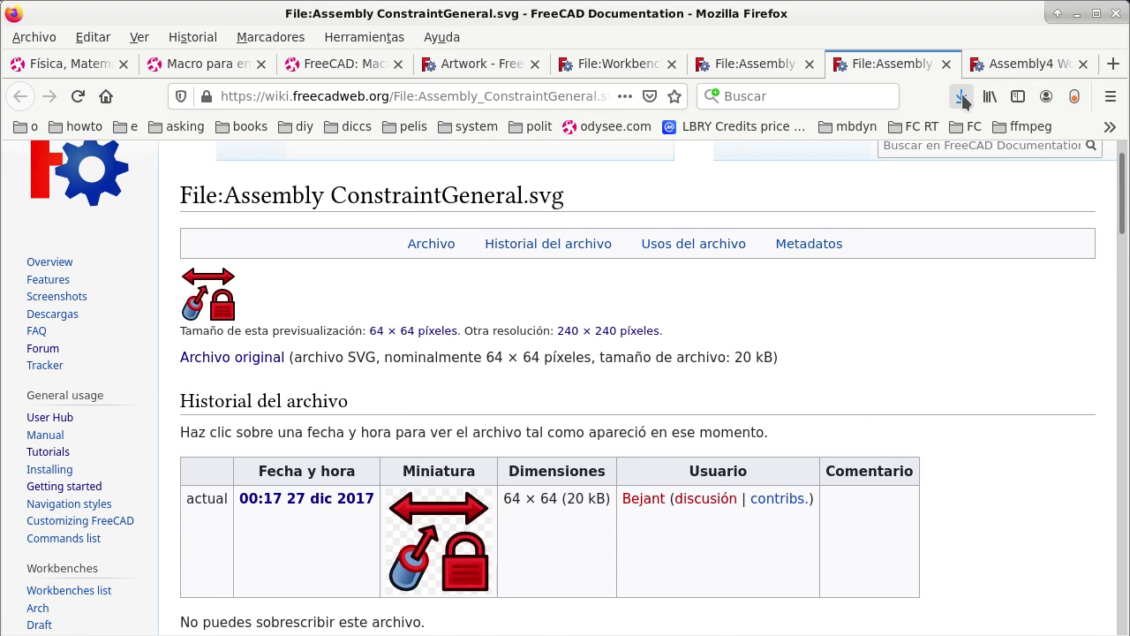
Step: View the Assembly4 Workbench wiki page's cube icon, then return to Assembly_ConstraintGeneral.svg in Inkscape
left_click(1007, 67)
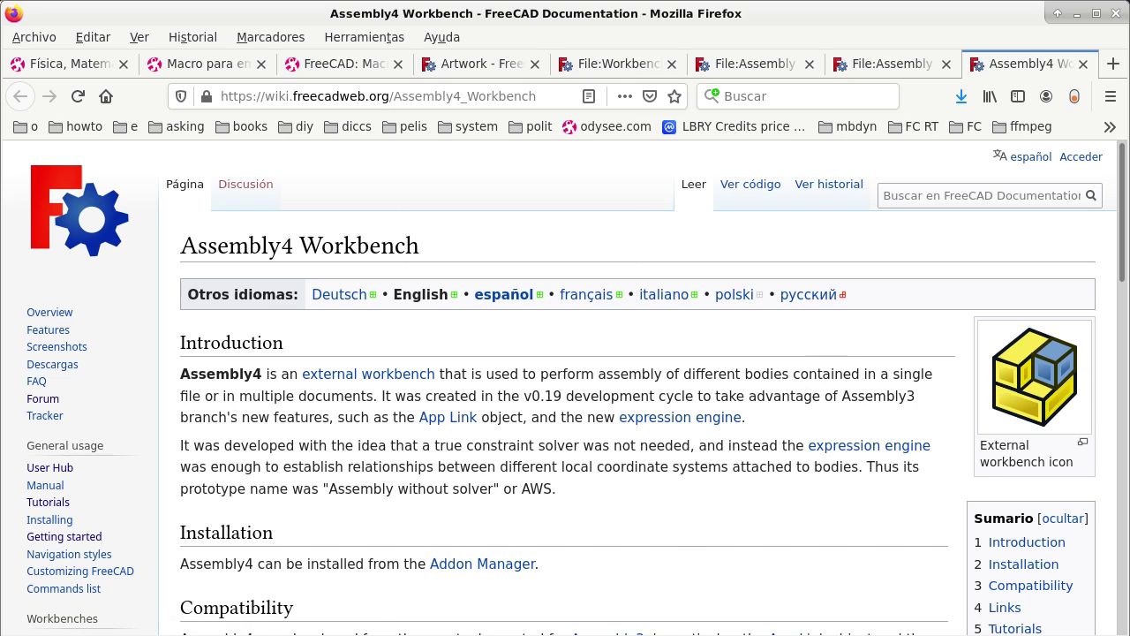
key("alt+Tab")
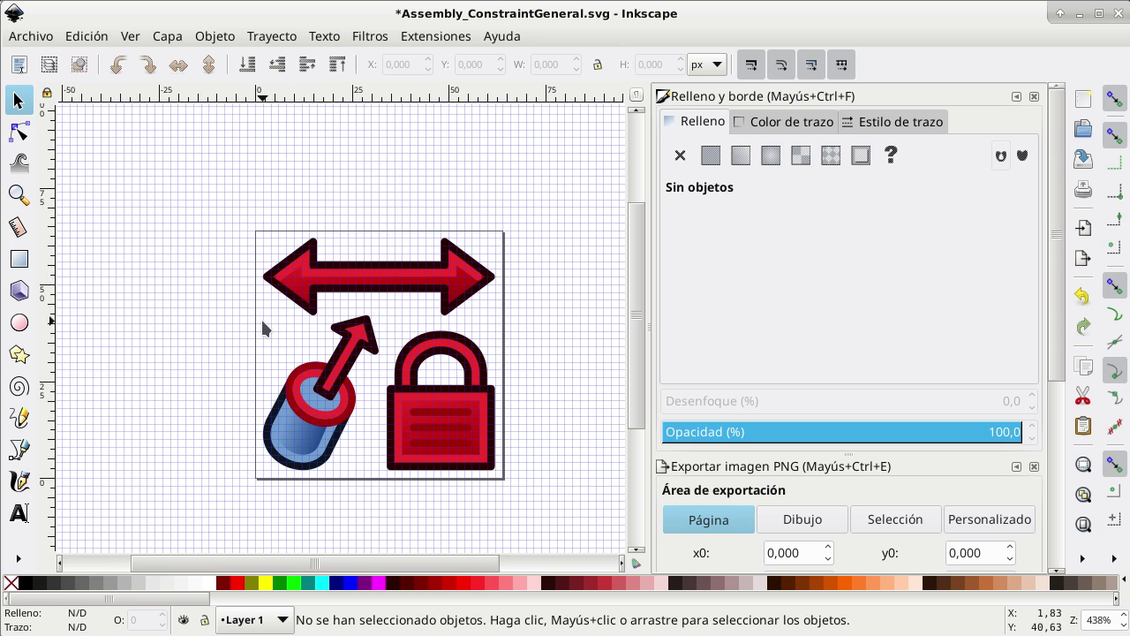
Step: Rubber-band select the icon's double-headed arrow, then deselect it on empty canvas
left_click_drag(255, 317, 508, 234)
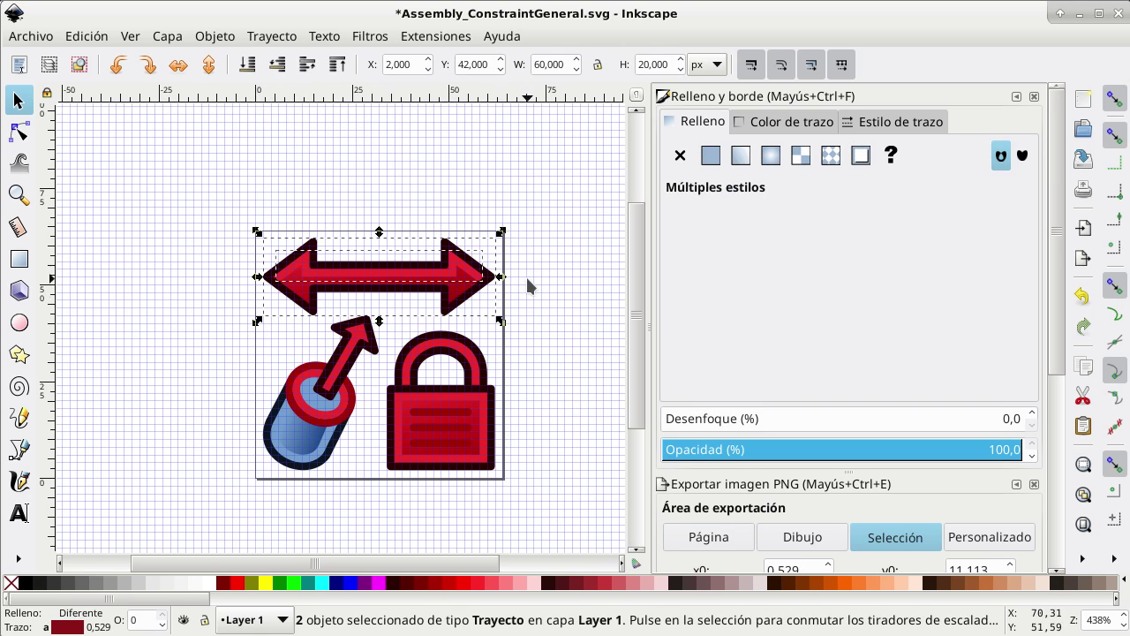
left_click(538, 453)
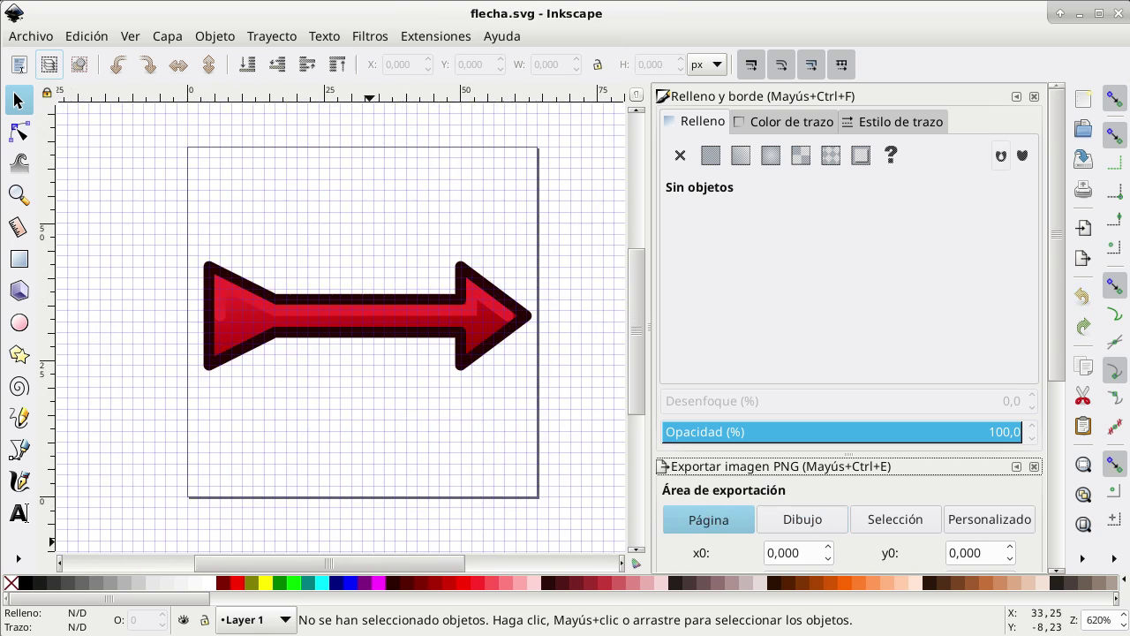
Step: With the Node tool, drag the red arrow's top-left and bottom-left tail nodes rightward
left_click(225, 285)
left_click(19, 132)
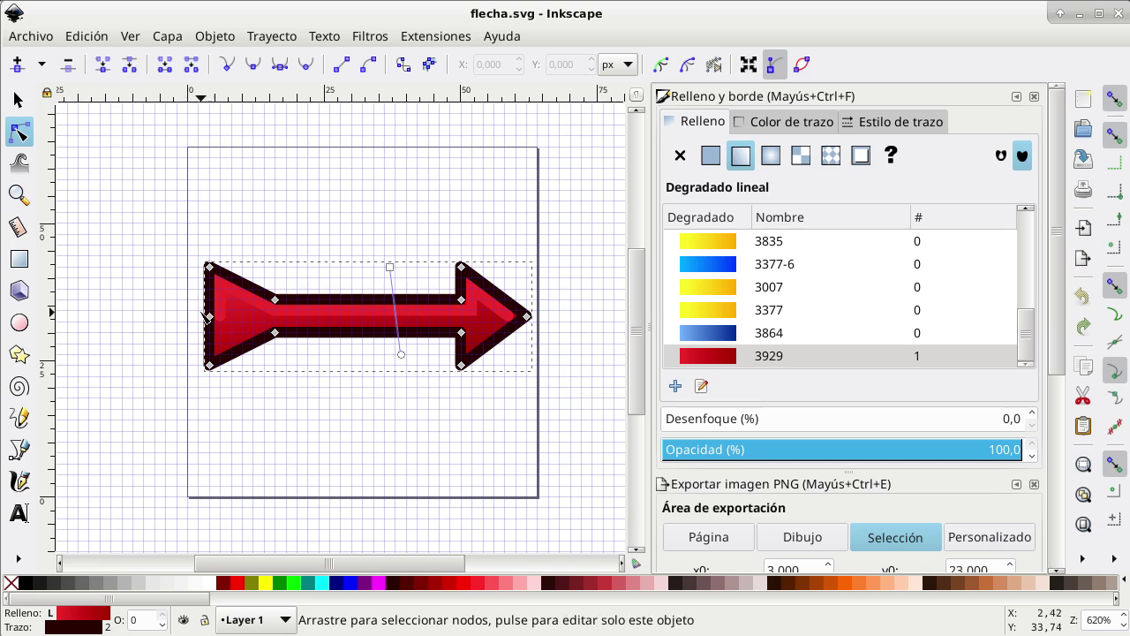
mouse_move(210, 267)
left_mouse_down()
mouse_move(286, 275)
mouse_move(275, 266)
left_mouse_up()
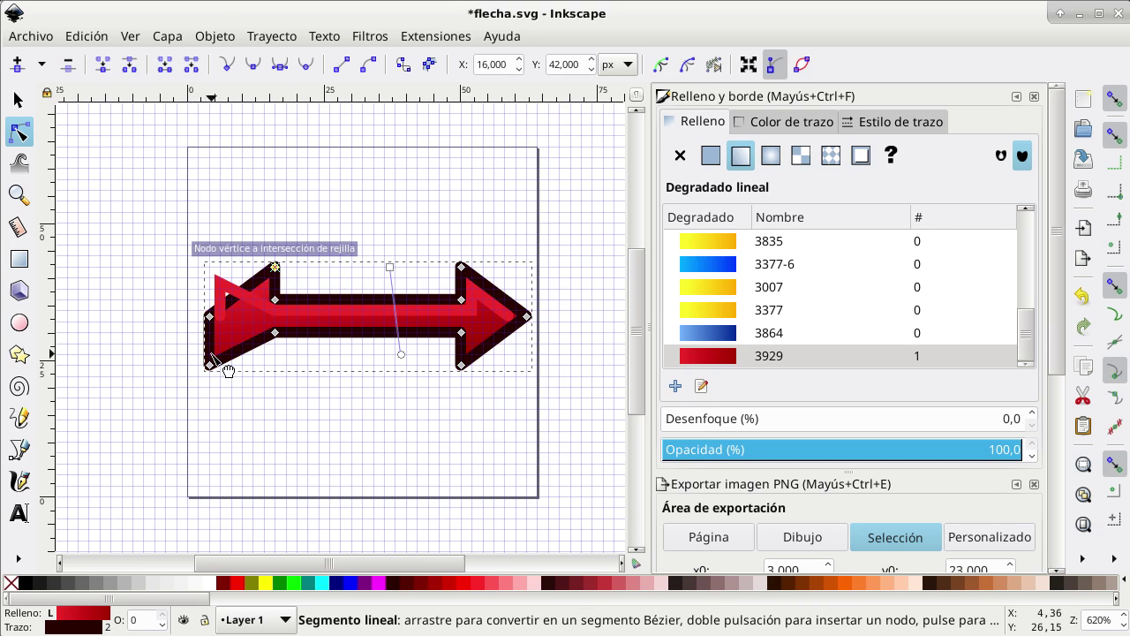
left_click_drag(211, 362, 275, 378)
Step: Reshape the inner highlight's corner, then undo all edits and move to gotoAssembly4_workbench_icon.svg
left_click(221, 288)
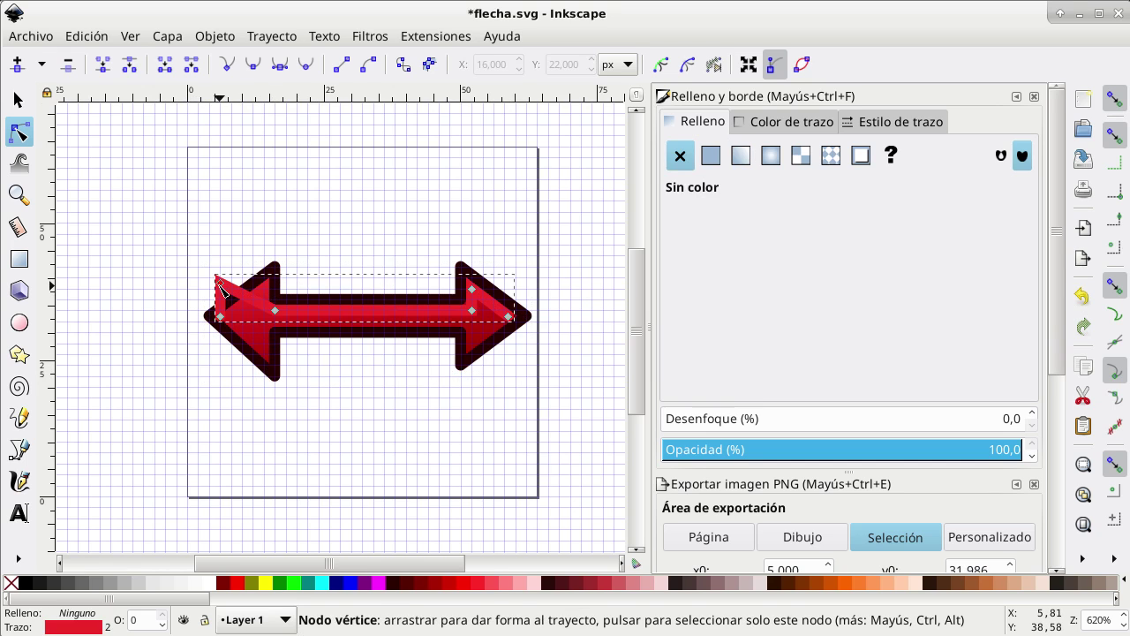
left_click_drag(220, 284, 266, 292)
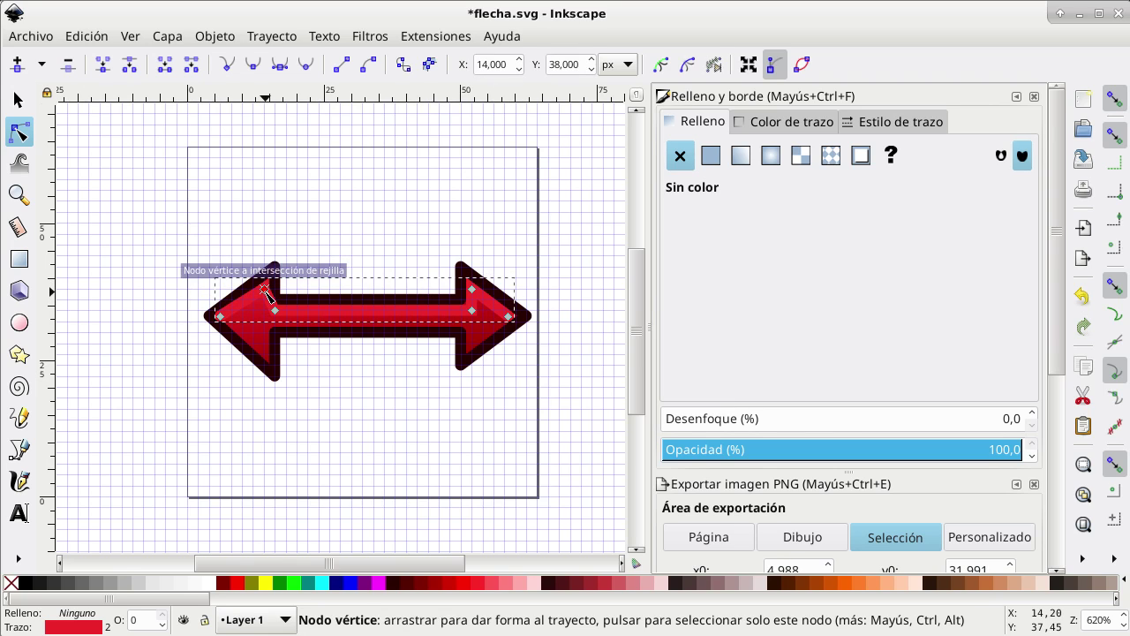
left_click(363, 210)
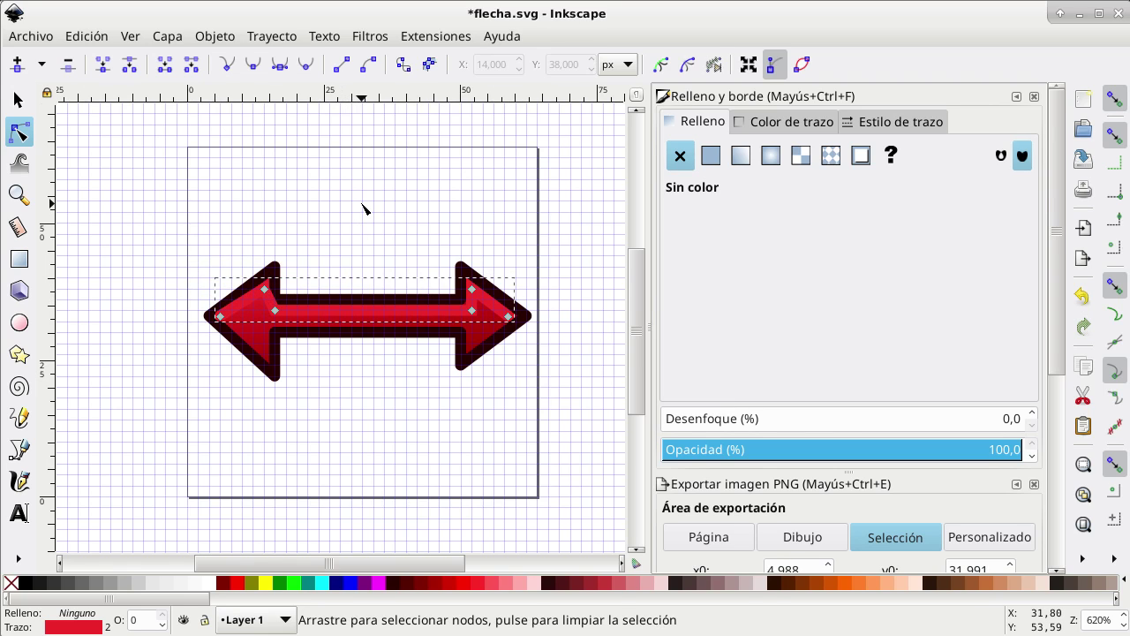
key("ctrl+z")
key("ctrl+z")
key("ctrl+z")
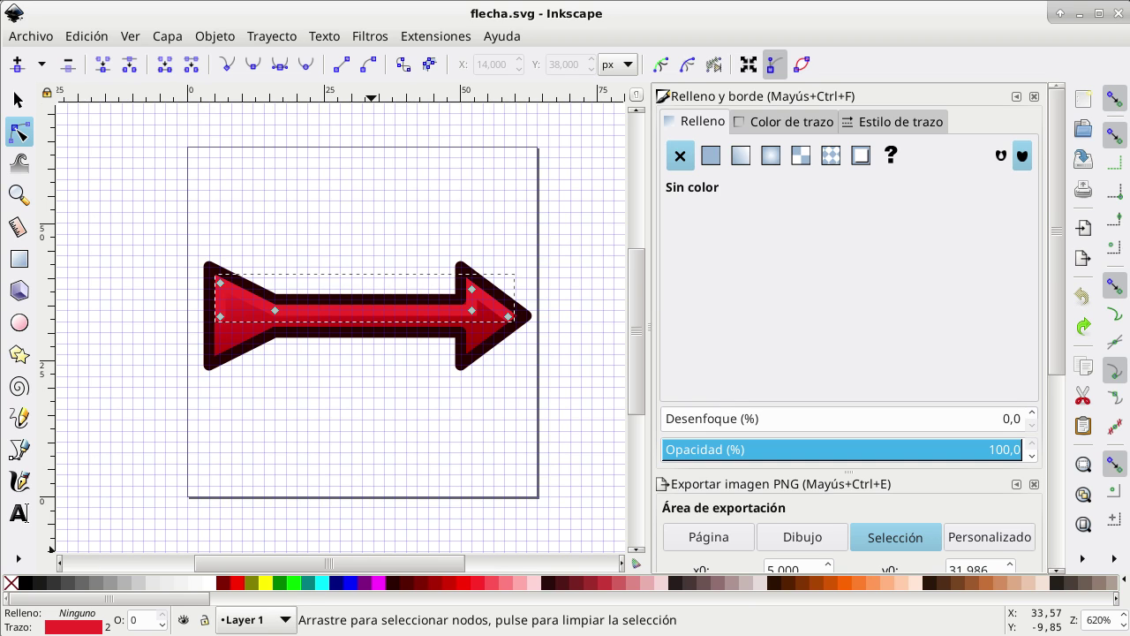
key("ctrl+w")
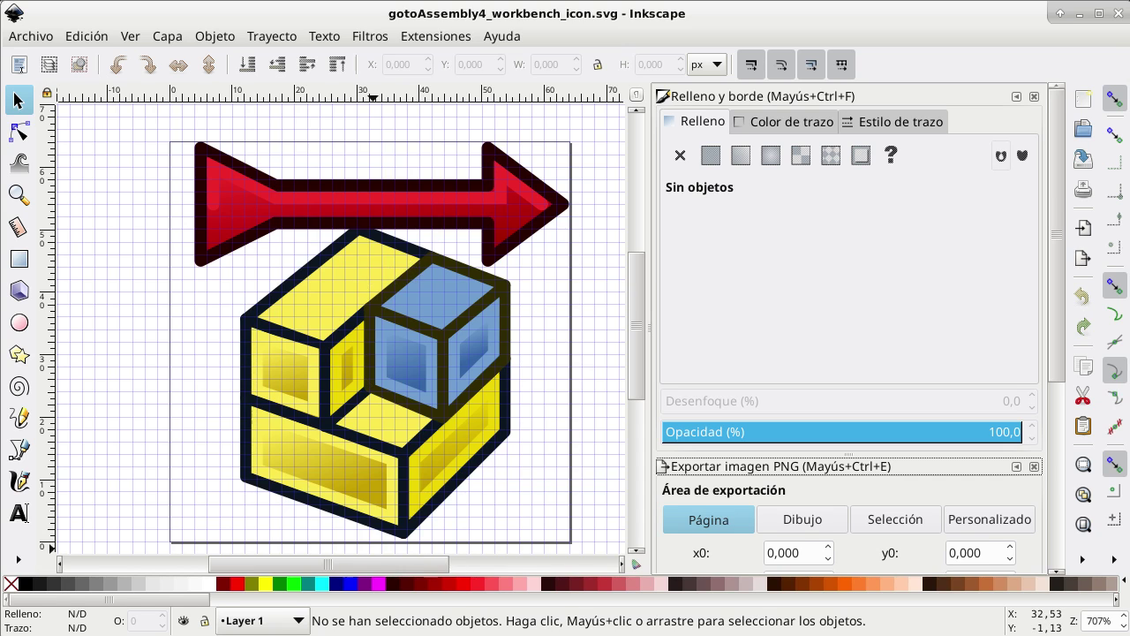
Step: Bring up Assembly4_workbench_icon.svg showing the plain yellow-and-blue cube without an arrow
key("ctrl+w")
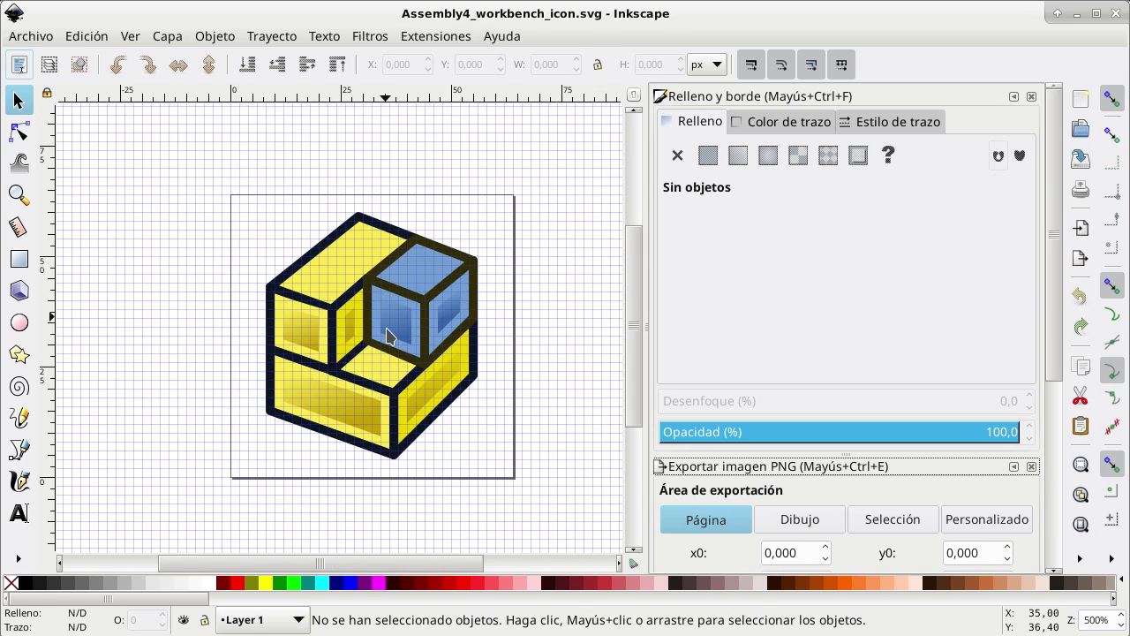